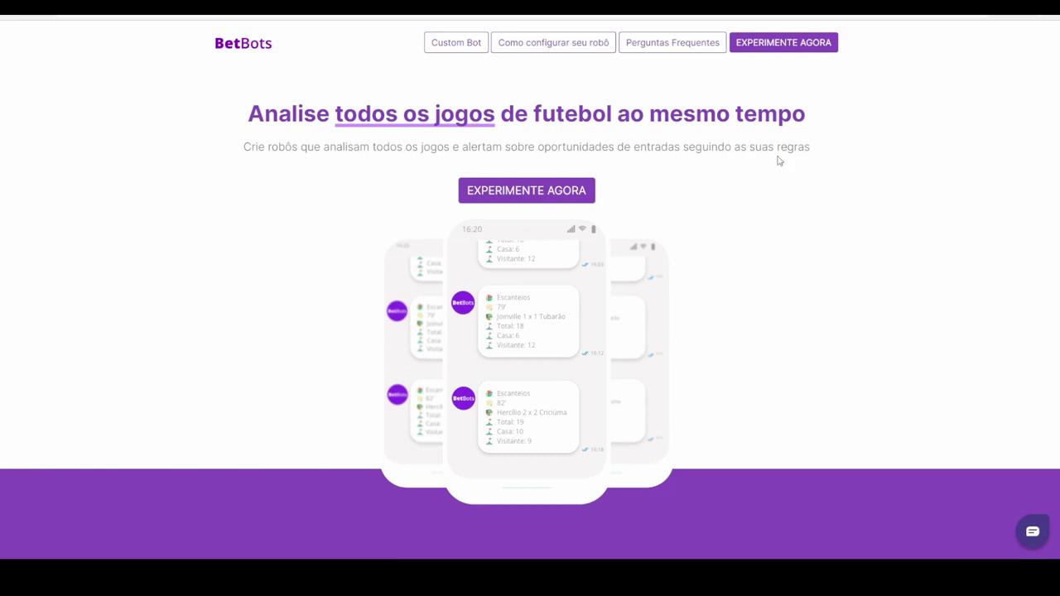
Step: Open the bot dashboard and deactivate the Teste- Cartão bot
left_click(780, 48)
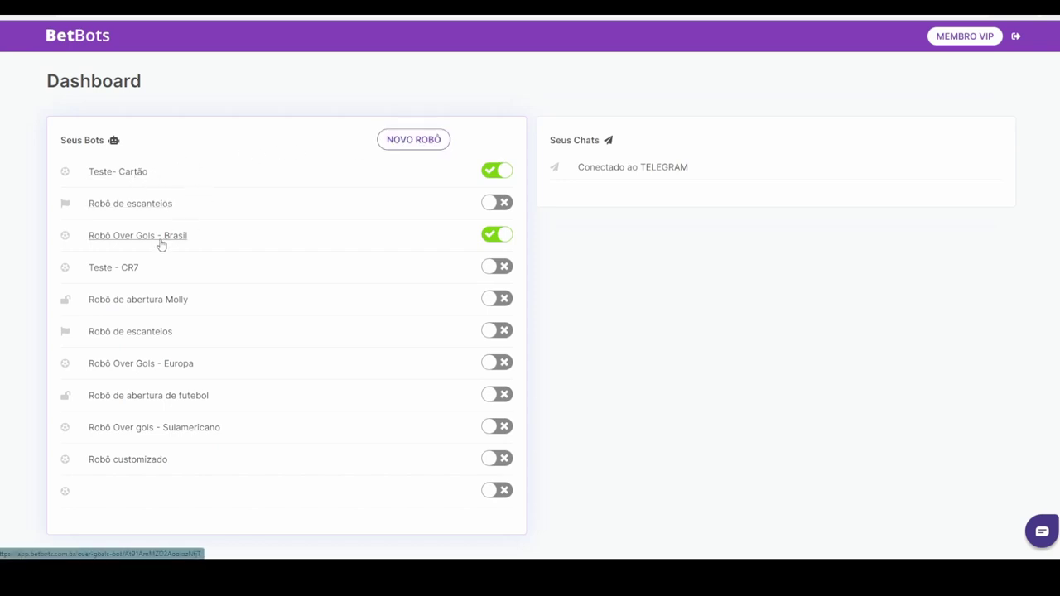
left_click(499, 171)
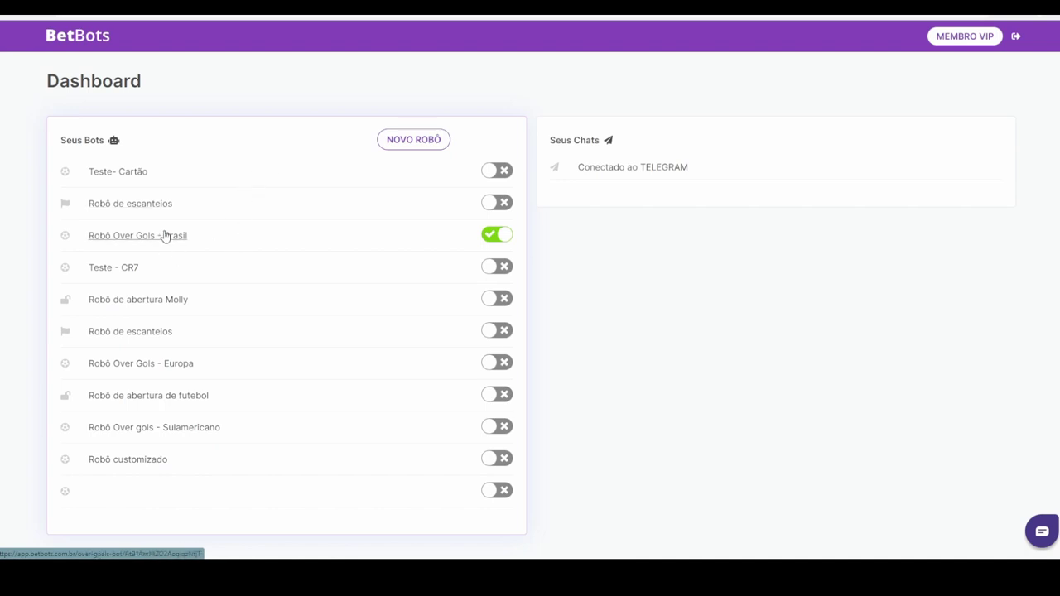
Step: Create a new corner bot (robô de cantos) and name the strategy "Robô de canto"
left_click(403, 152)
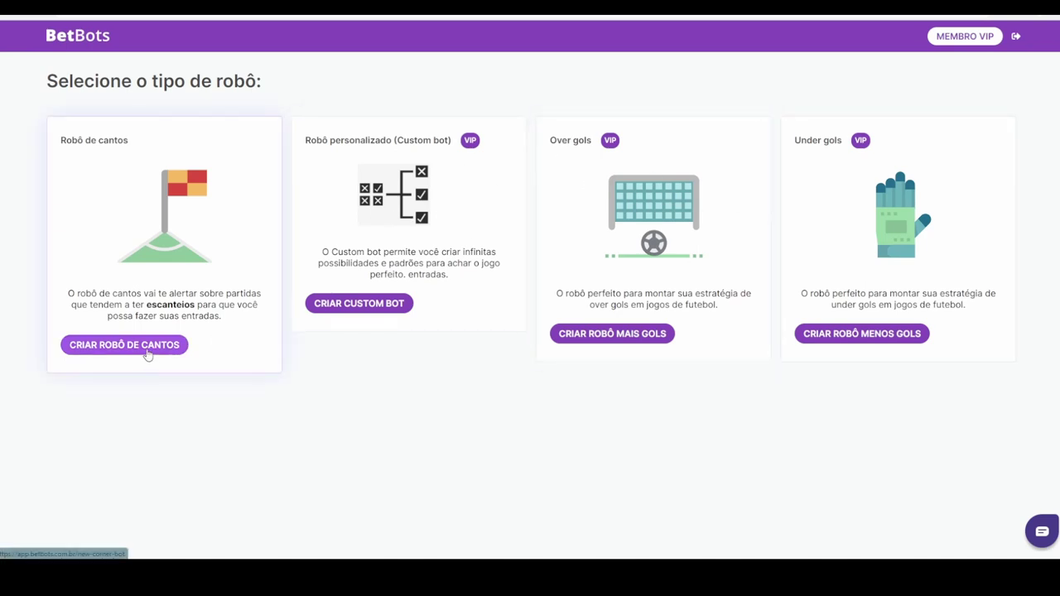
left_click(111, 347)
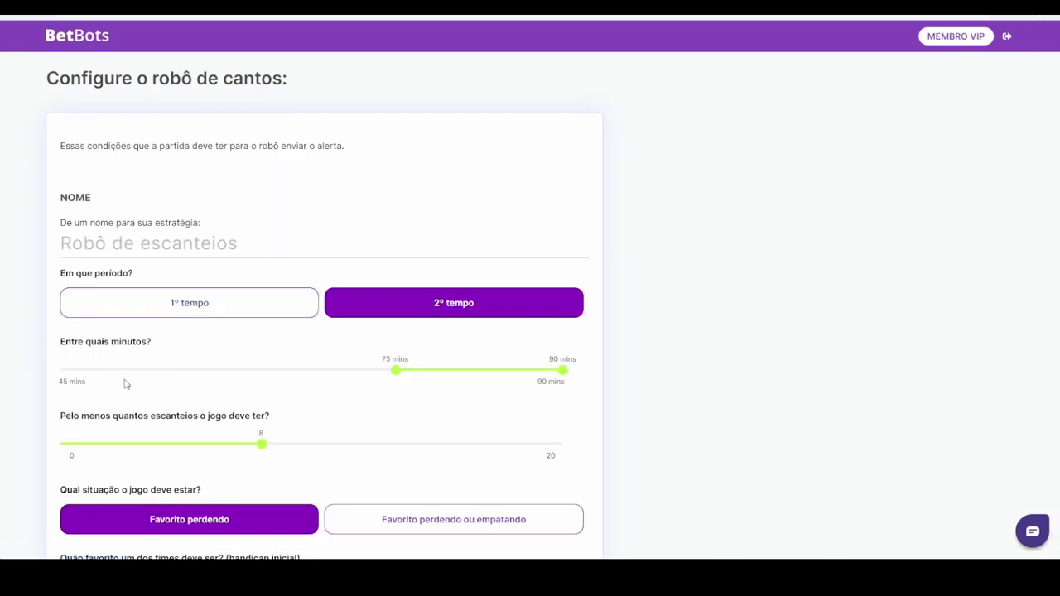
left_click(100, 241)
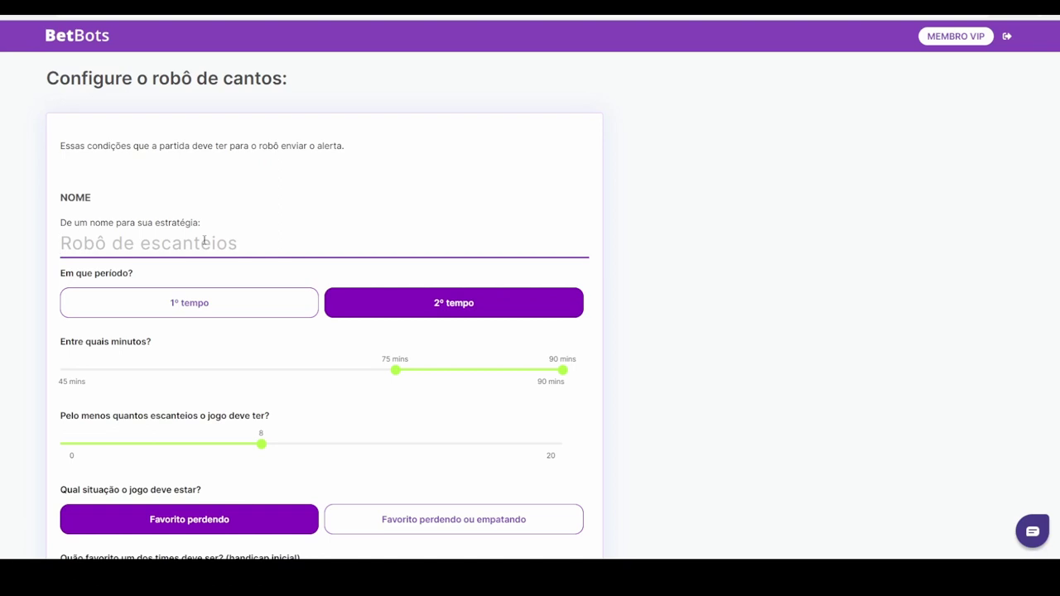
type("Robô")
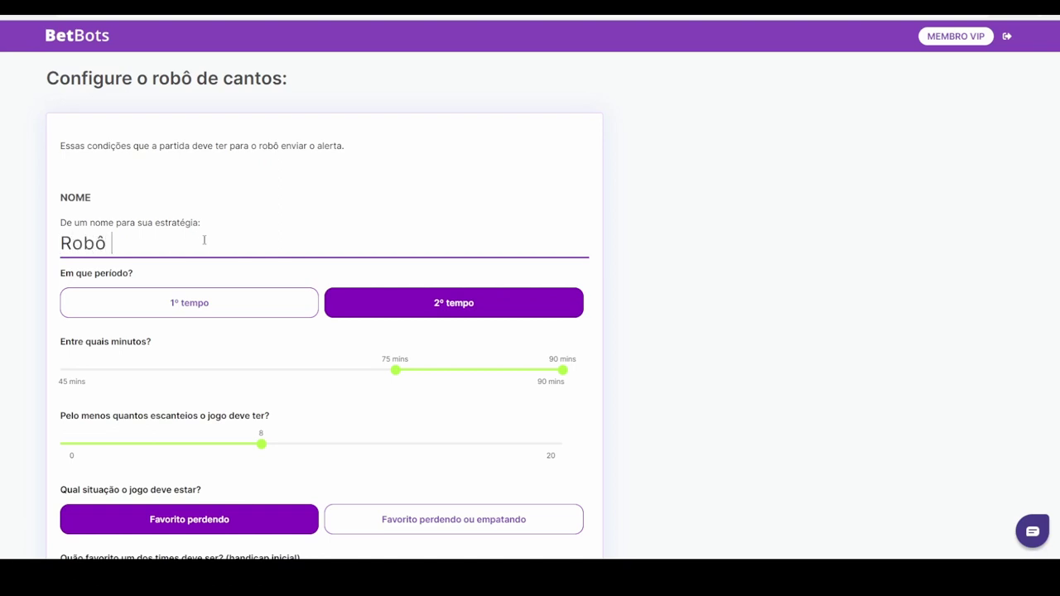
type(" de canto")
left_click(9, 290)
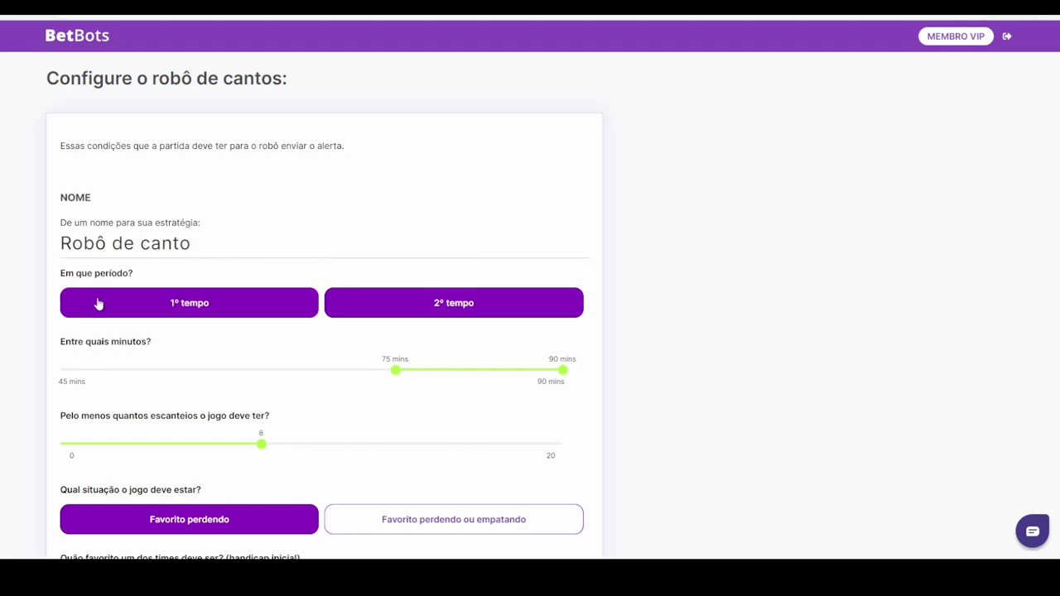
Step: Set the alert period to 2º tempo, between 70 and 85 minutes
left_click(264, 309)
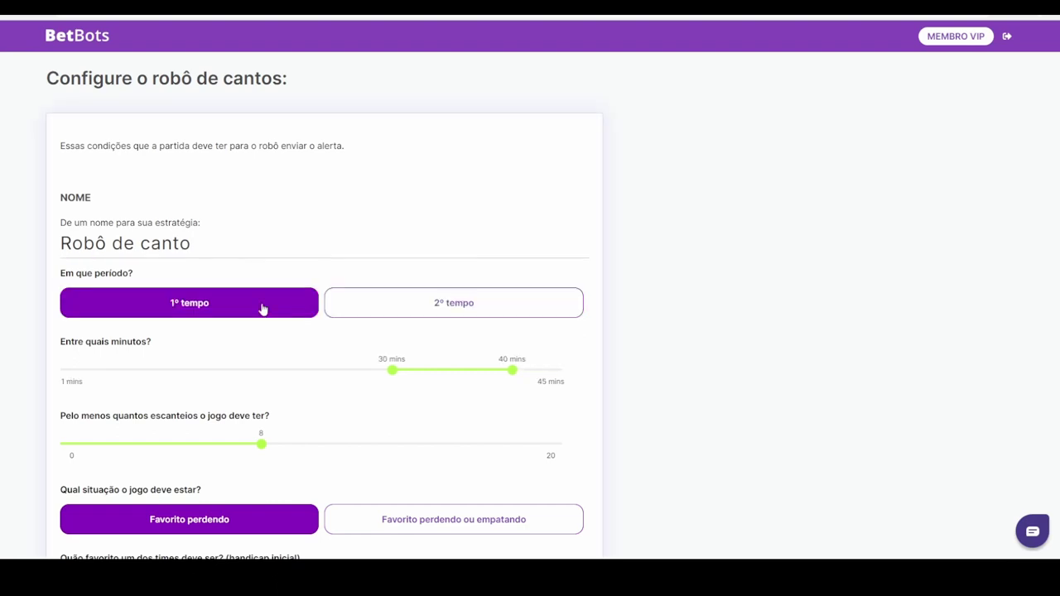
left_click(362, 310)
left_click_drag(336, 374, 64, 383)
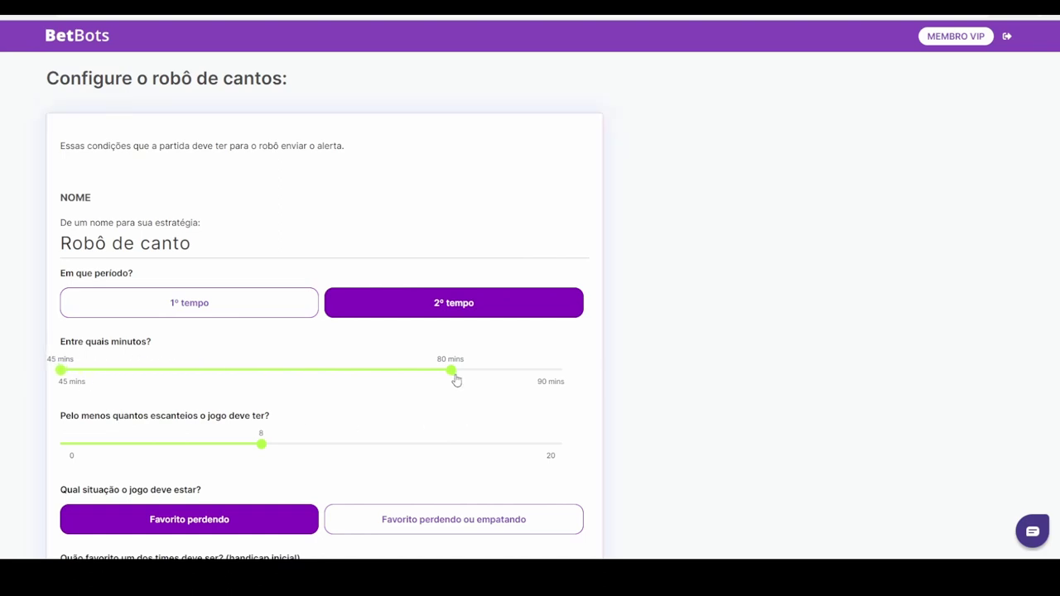
left_click_drag(455, 375, 582, 373)
left_click_drag(62, 371, 329, 370)
left_click_drag(560, 371, 520, 374)
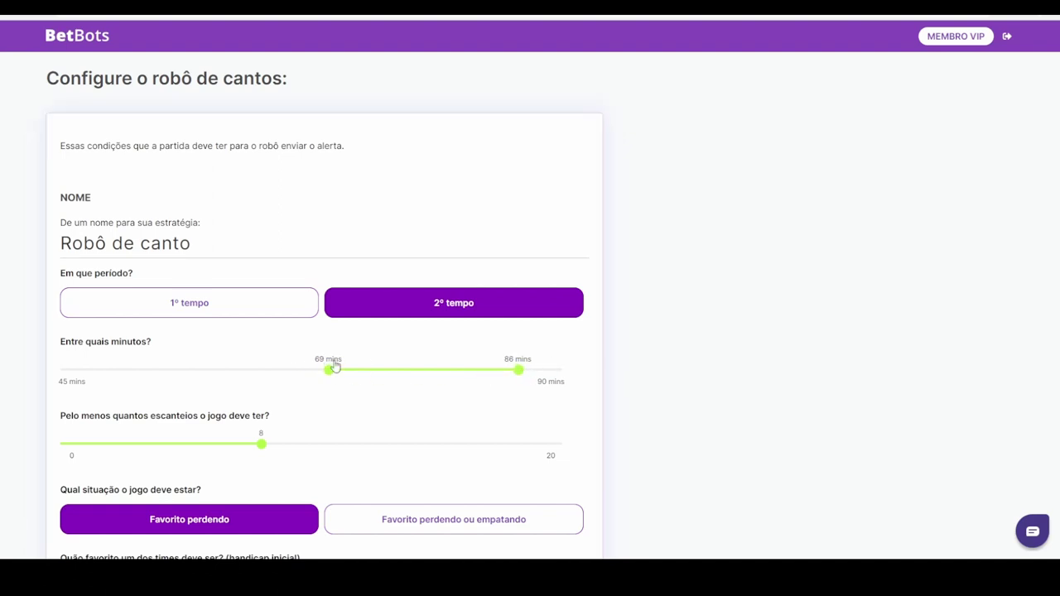
left_click(206, 303)
left_click_drag(332, 375, 338, 374)
left_click_drag(514, 375, 512, 375)
Step: Set the minimum number of corners to 5 and use Favorito perdendo as the required match situation
scroll(14, 311, "down", 2)
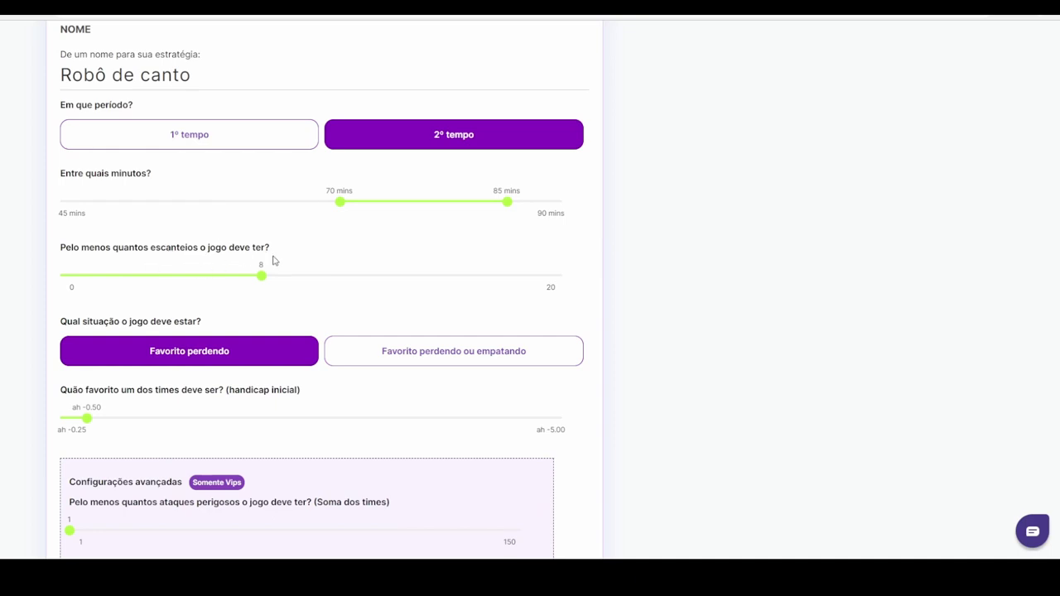
left_click_drag(261, 281, 177, 278)
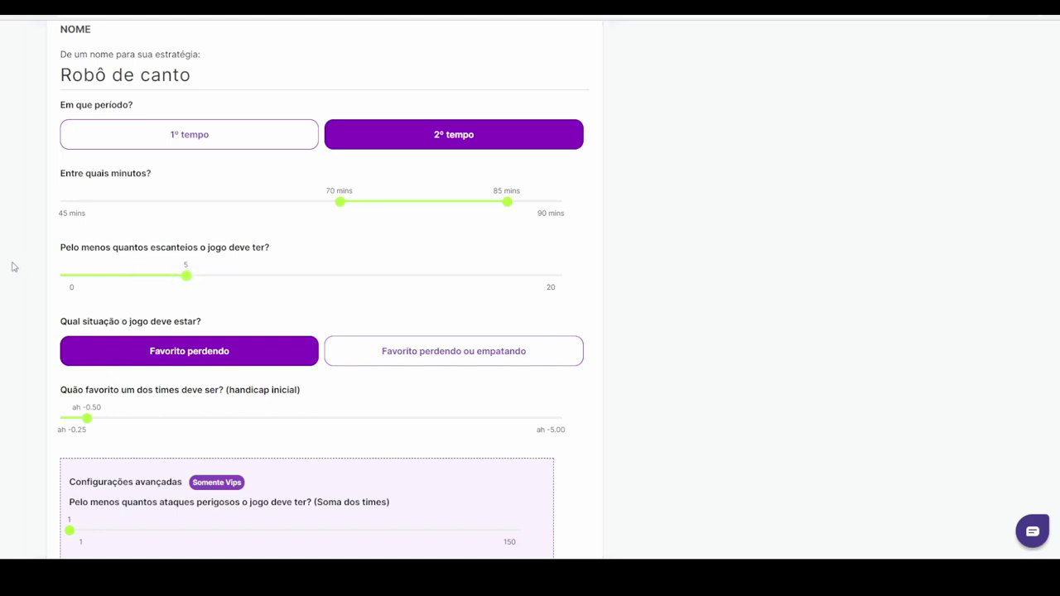
scroll(13, 267, "down", 1)
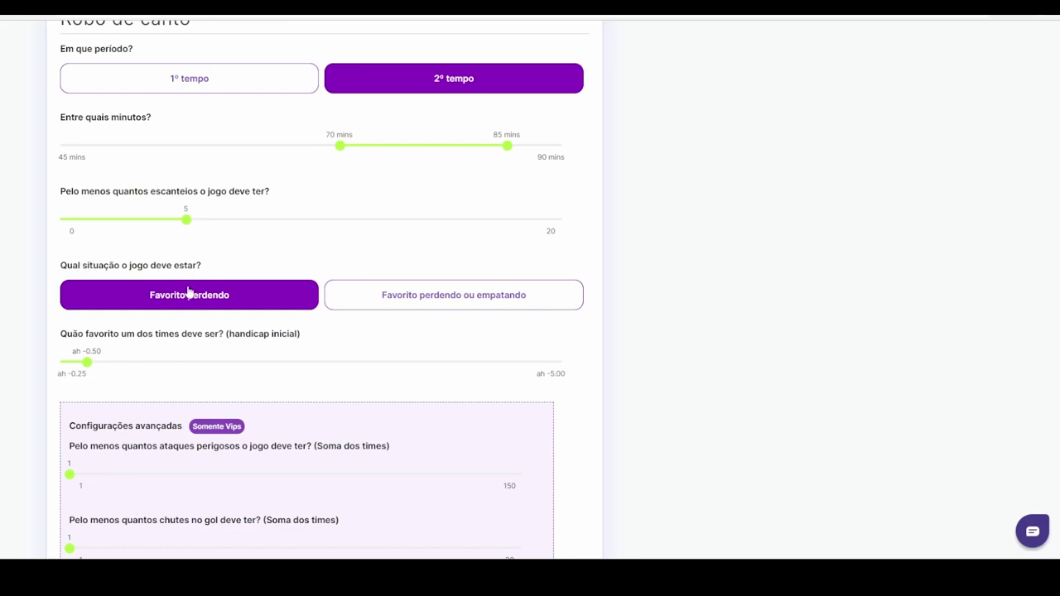
left_click(459, 310)
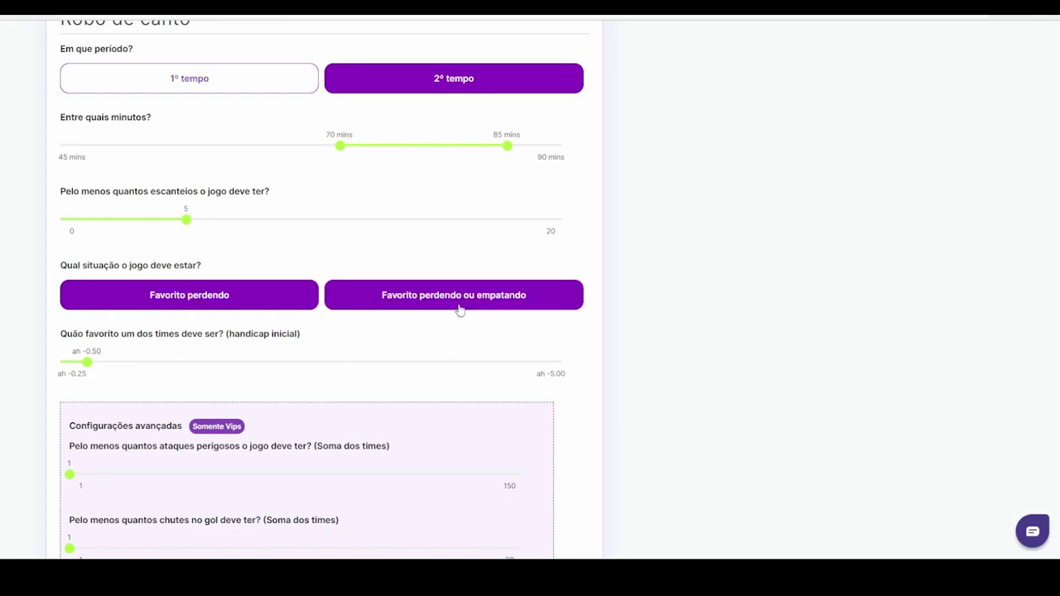
left_click(361, 308)
left_click(427, 308)
left_click(407, 310)
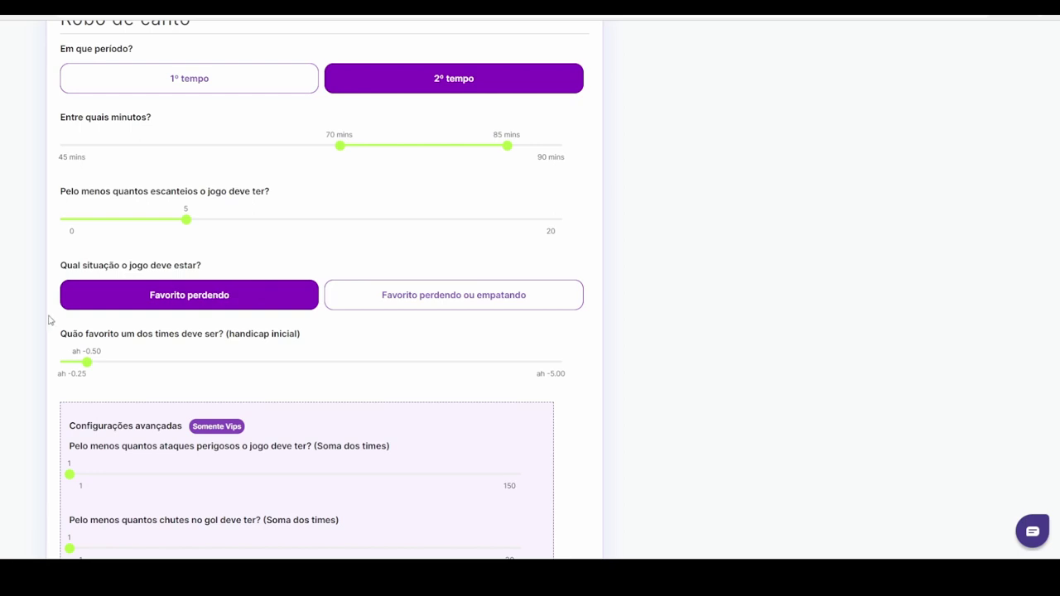
Step: Set the favourite's initial handicap to ah -0.75, then save the corner bot and return to the dashboard
scroll(33, 317, "down", 2)
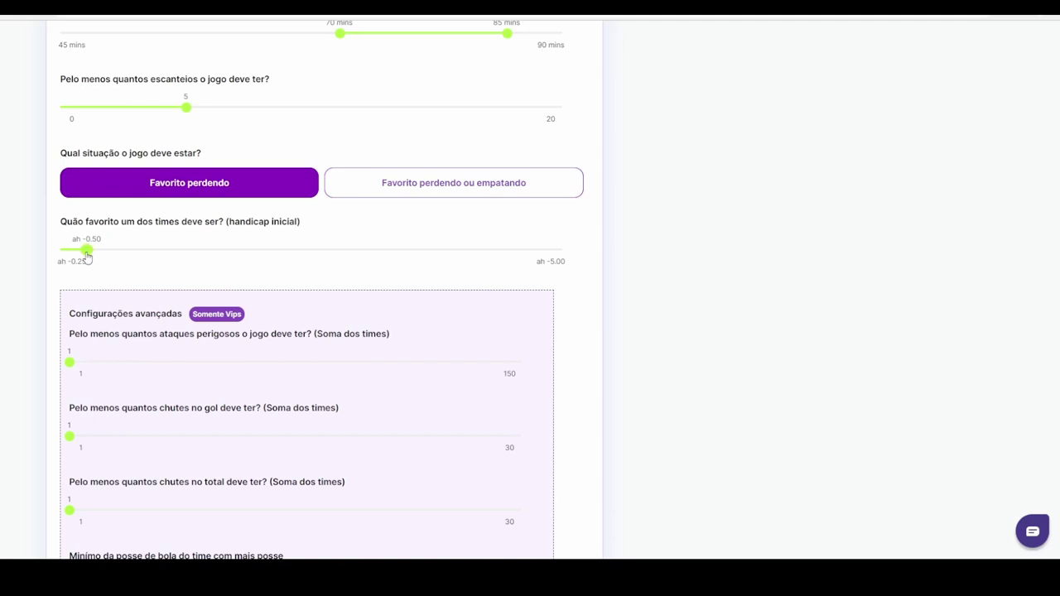
left_click_drag(87, 251, 113, 252)
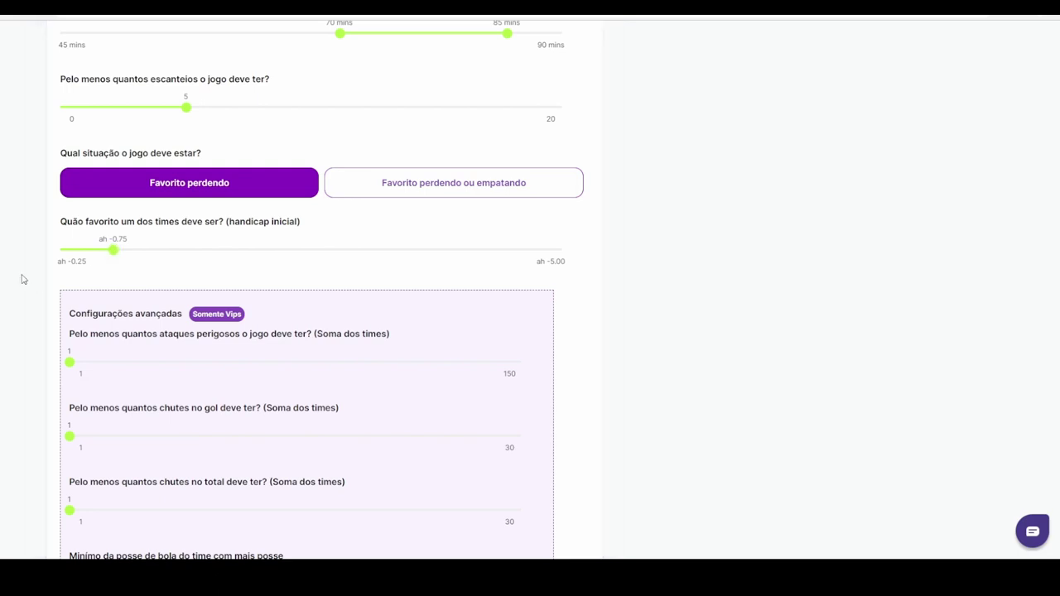
scroll(17, 300, "down", 2)
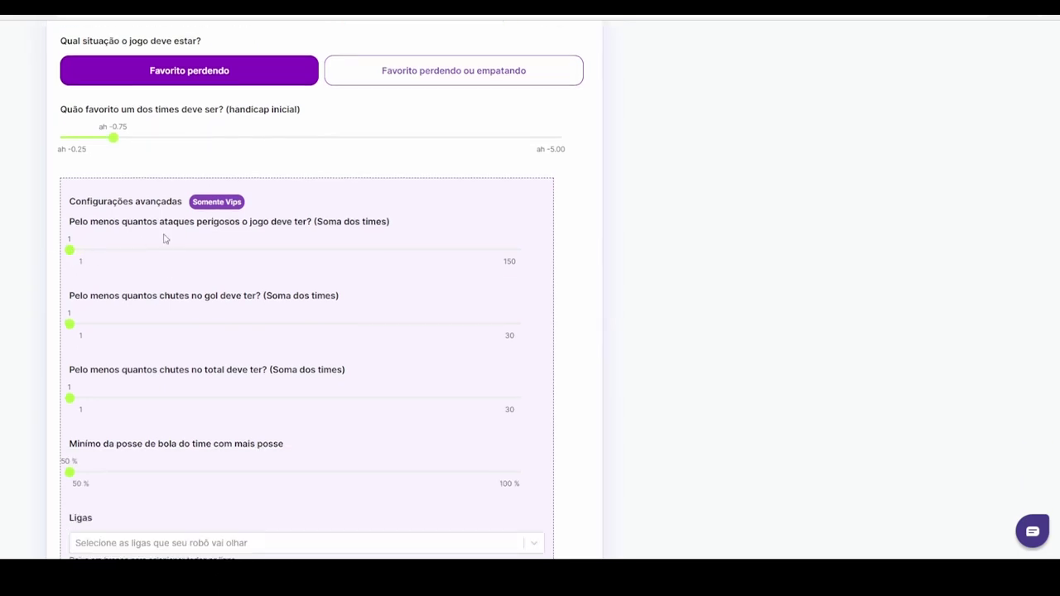
scroll(25, 275, "down", 2)
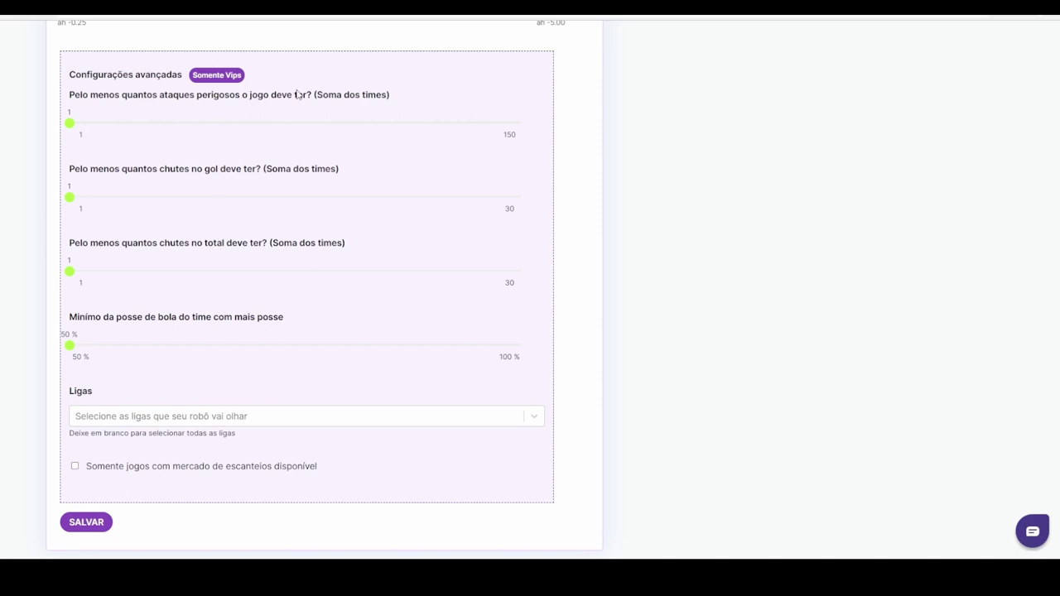
scroll(33, 284, "up", 2)
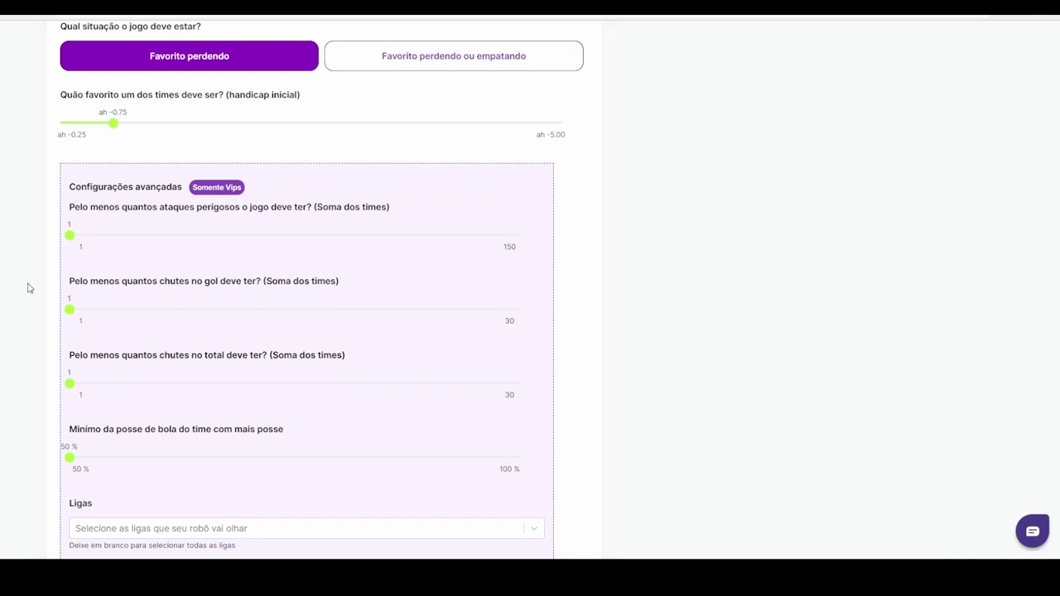
scroll(30, 286, "down", 2)
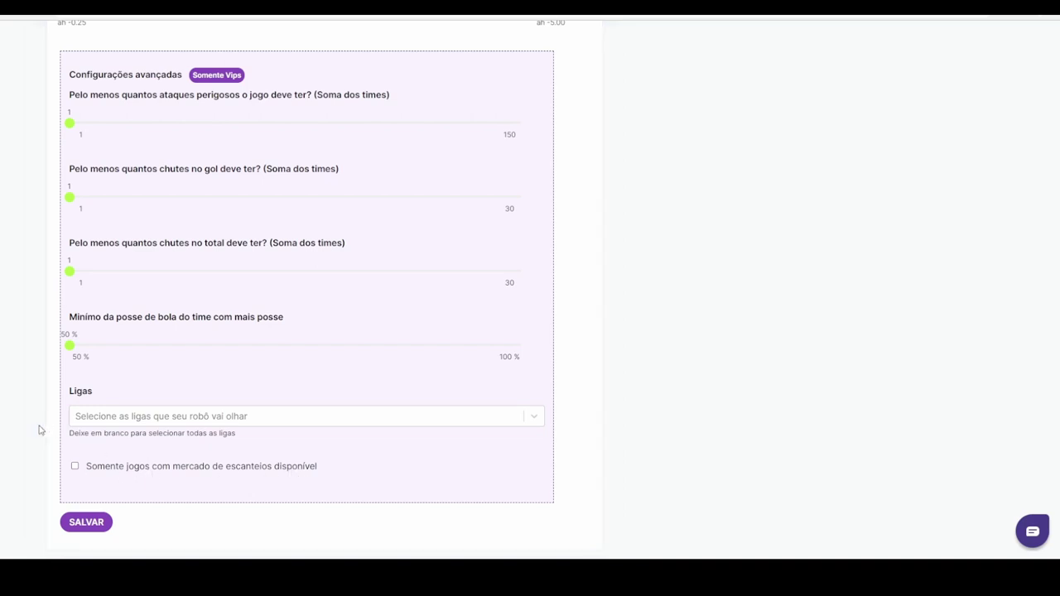
left_click(93, 529)
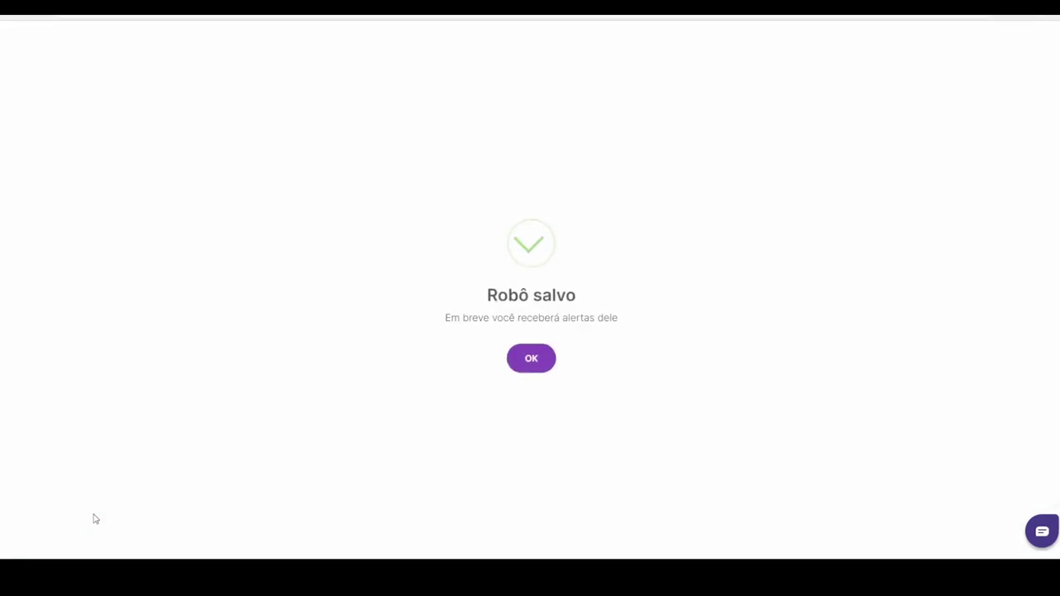
left_click(529, 370)
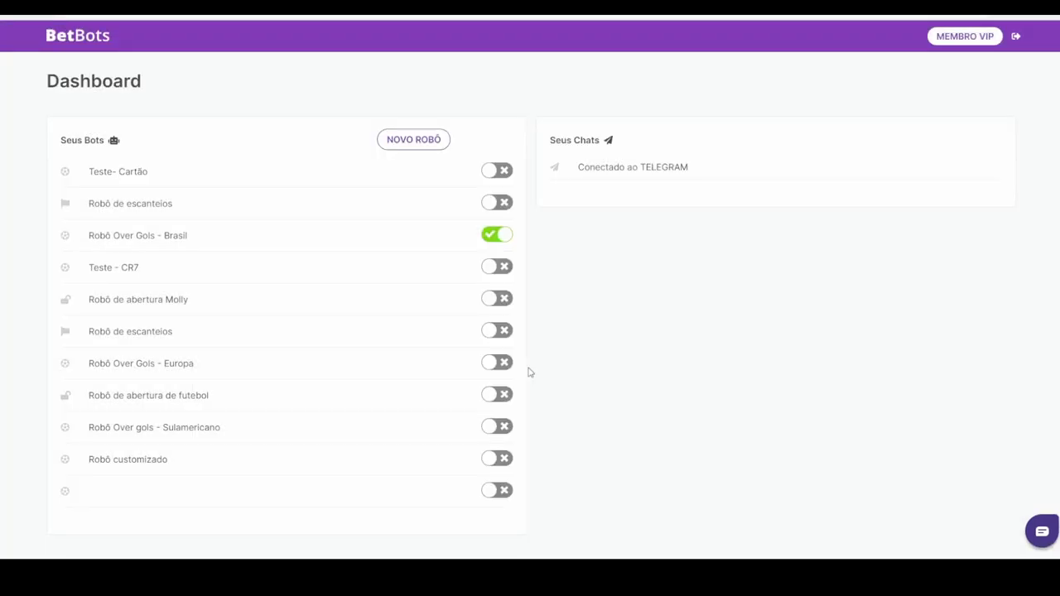